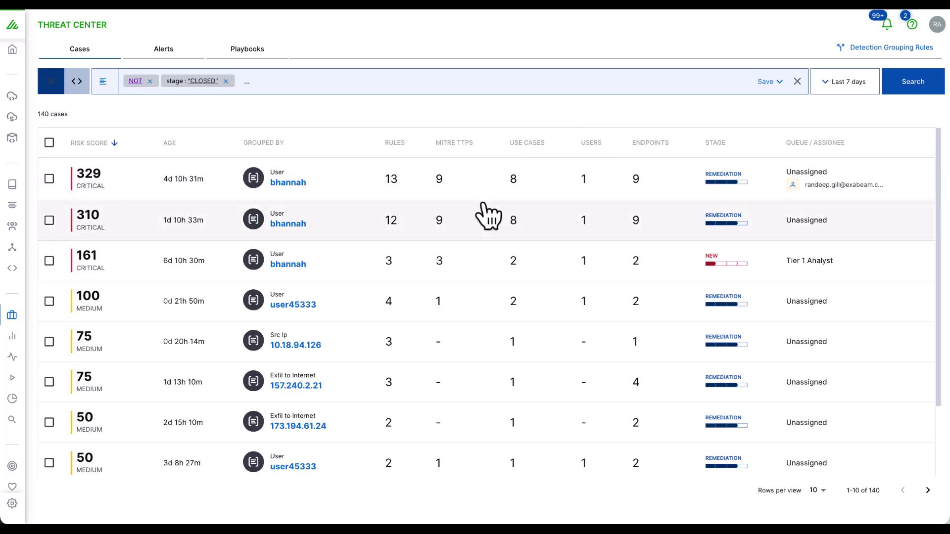
Step: In the Playbooks list, open the 'Set default assignee and queue' playbook to see its case-created trigger
scroll(487, 215, "down", 1)
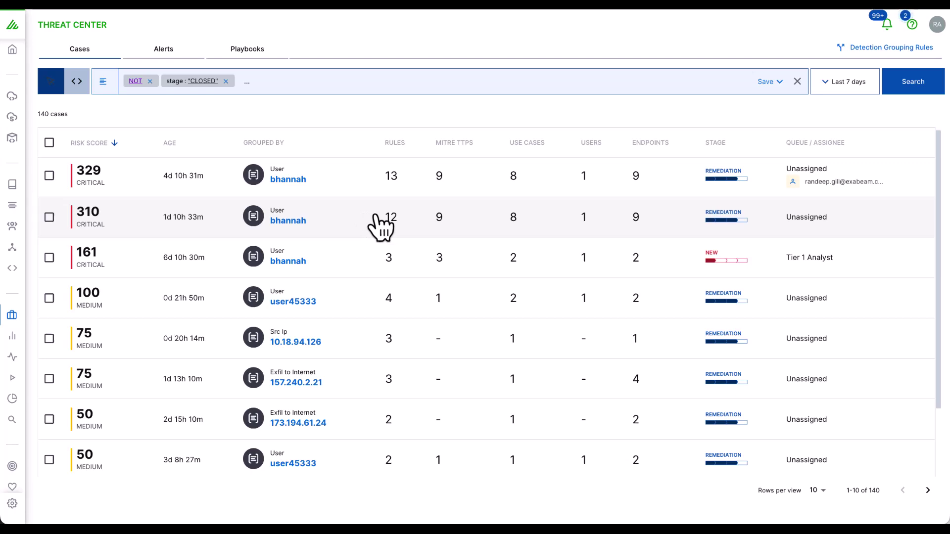
left_click(253, 54)
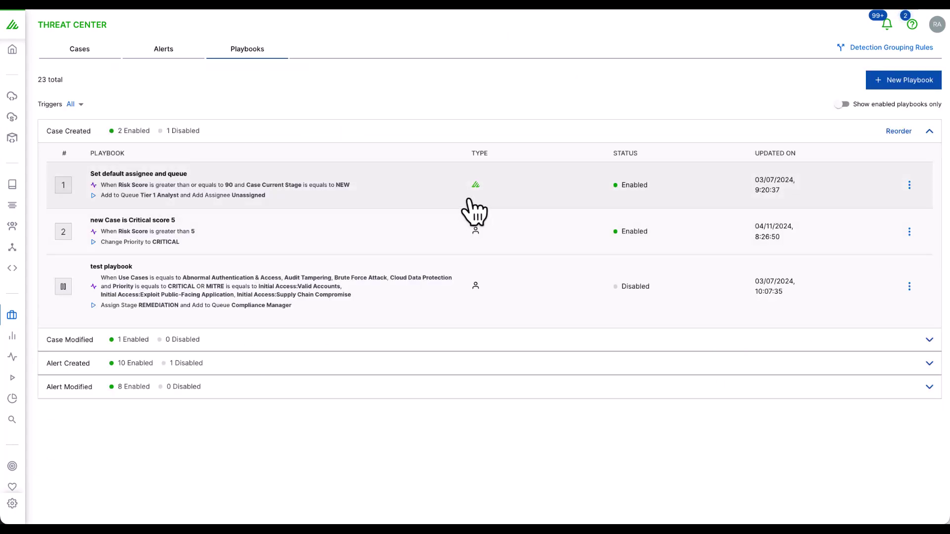
left_click(428, 194)
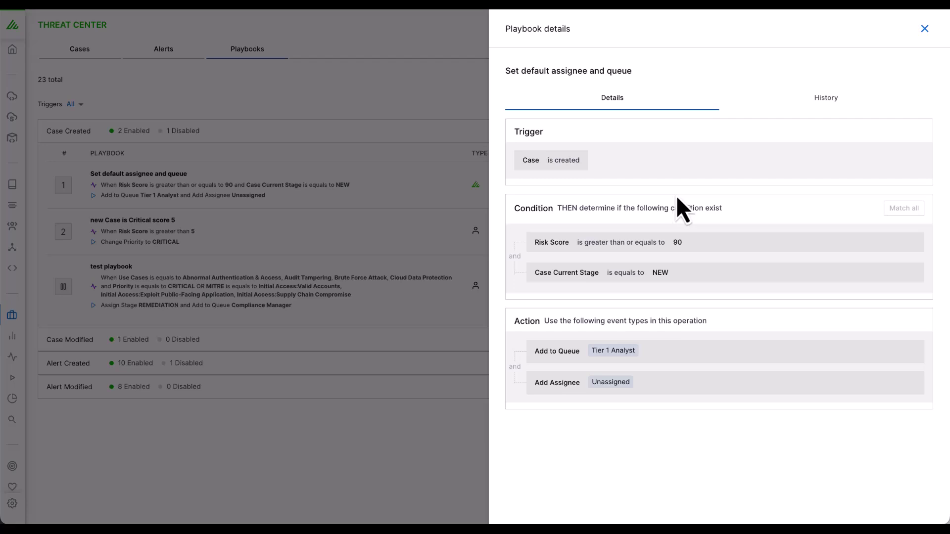
Step: Close the playbook details and switch to the Alerts list of 267 alerts from the last 30 days
left_click(371, 93)
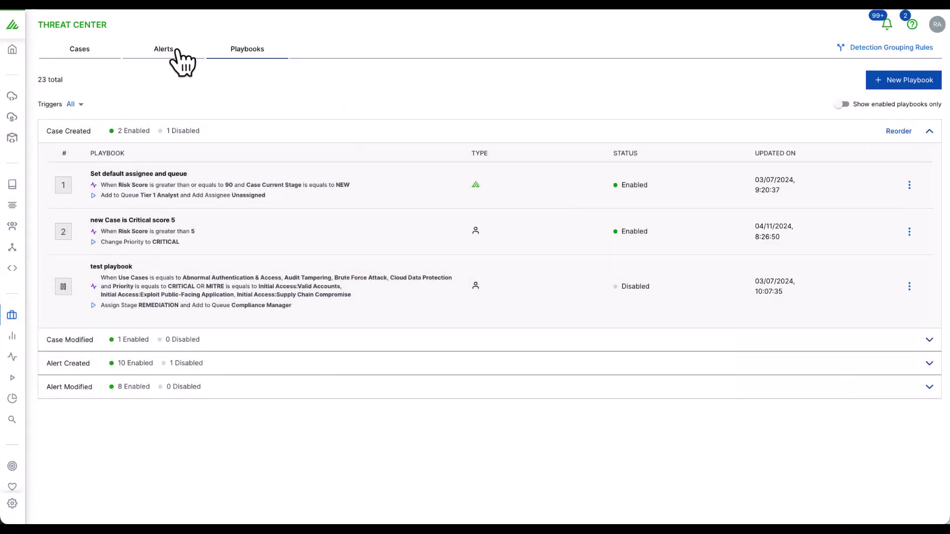
left_click(171, 50)
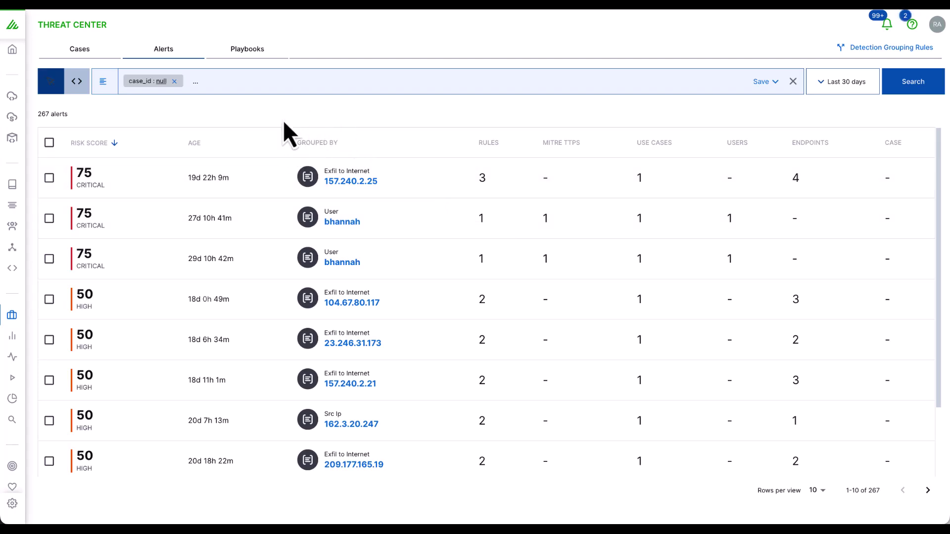
Step: Open the 157.240.2.25 Possible Web Exfil alert and scroll through its threat summary and 3 detections
left_click(418, 179)
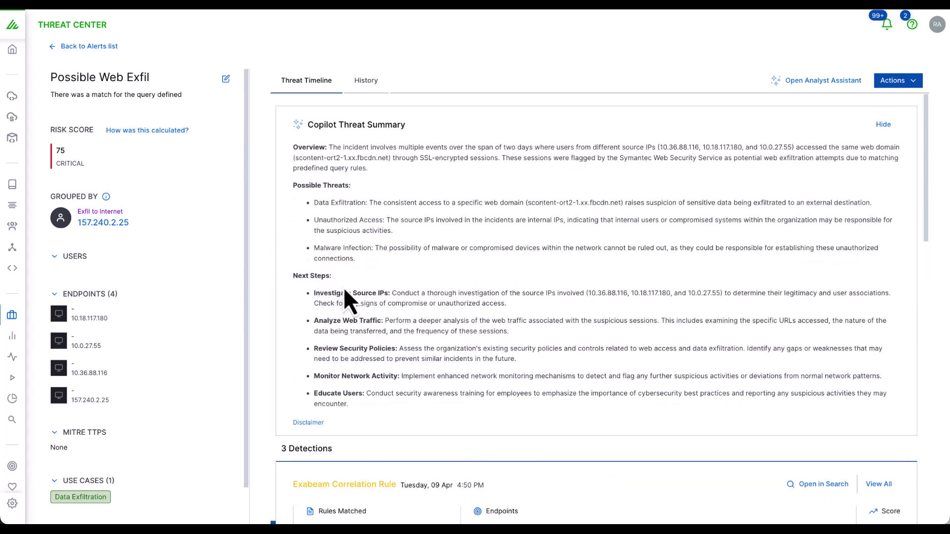
scroll(346, 292, "down", 5)
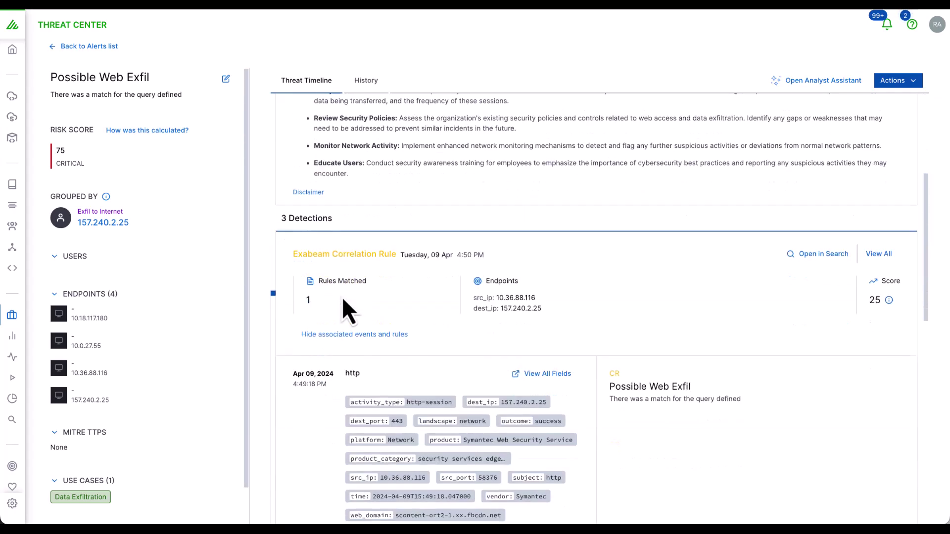
scroll(343, 297, "down", 4)
scroll(337, 294, "down", 2)
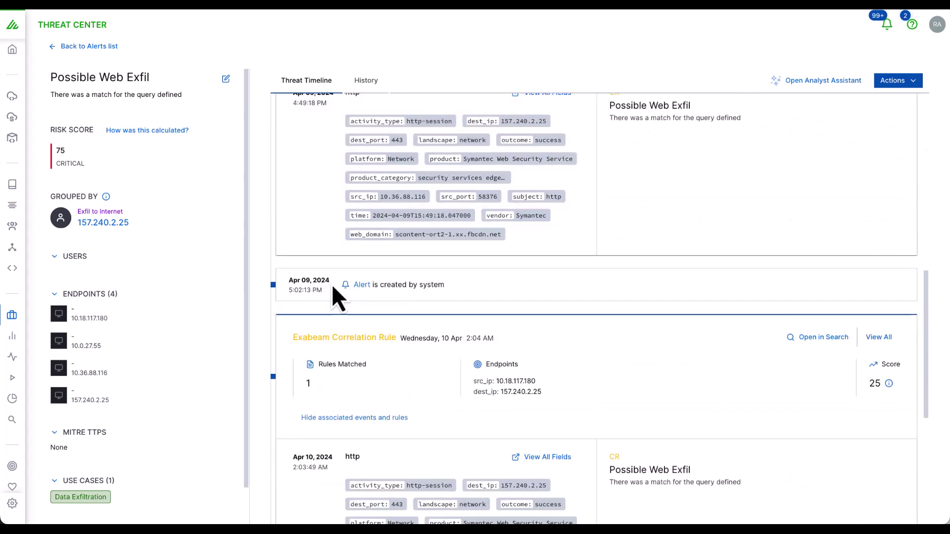
scroll(333, 287, "down", 1)
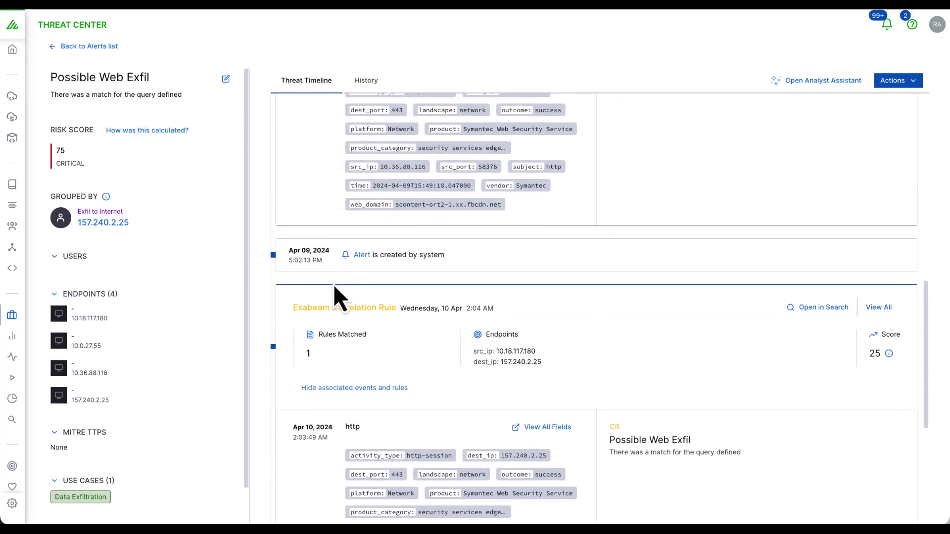
scroll(333, 284, "up", 10)
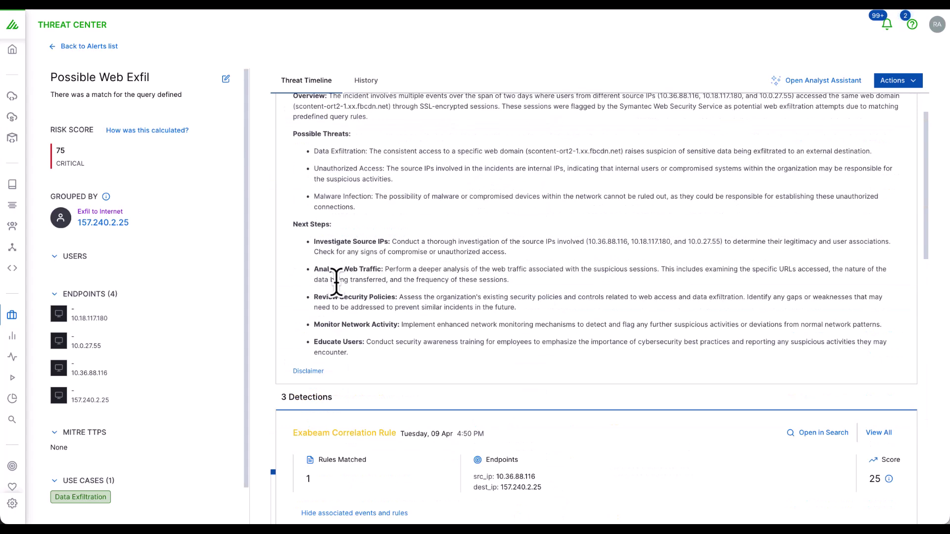
scroll(337, 280, "up", 1)
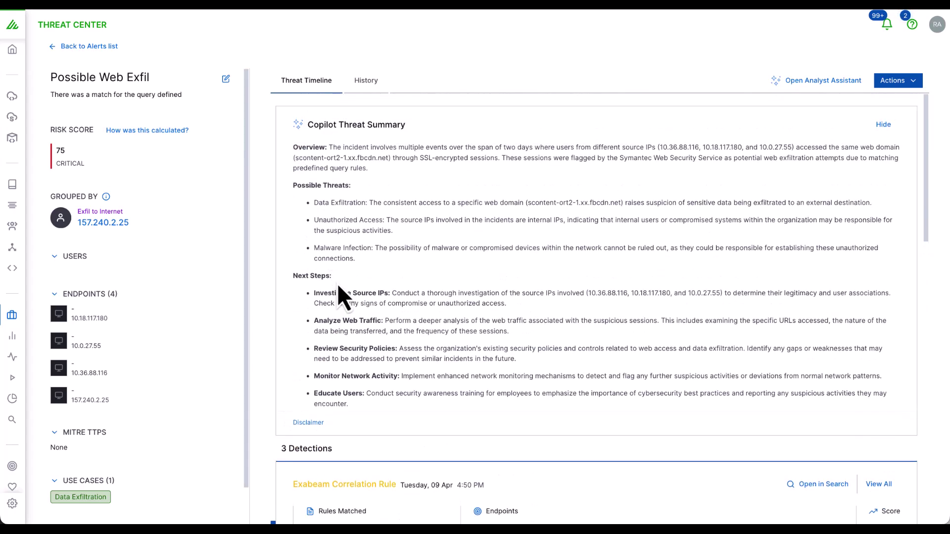
Step: Filter cases to Assigned to me over Last 30 days and open the 329-risk 'Email from suspicious domain' case
left_click(113, 47)
left_click(83, 53)
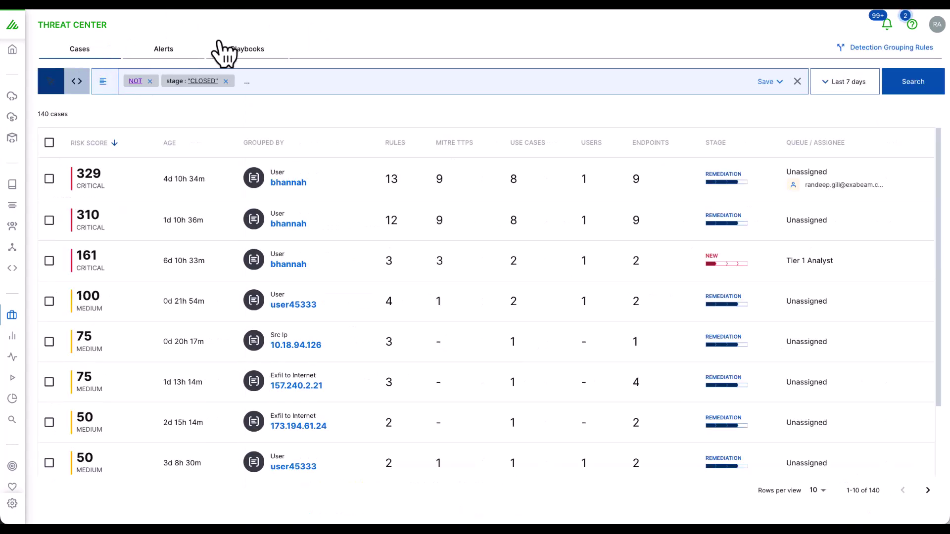
left_click(268, 82)
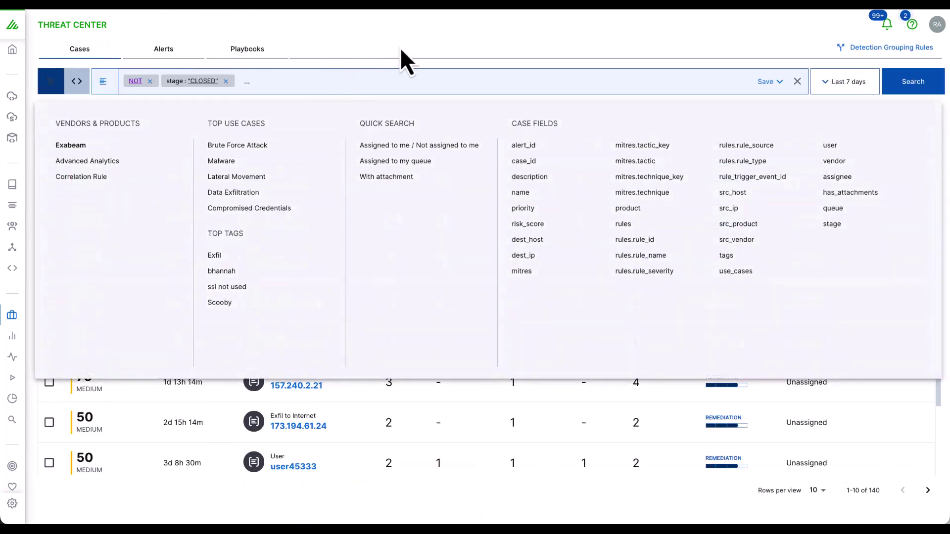
left_click(396, 145)
left_click(844, 82)
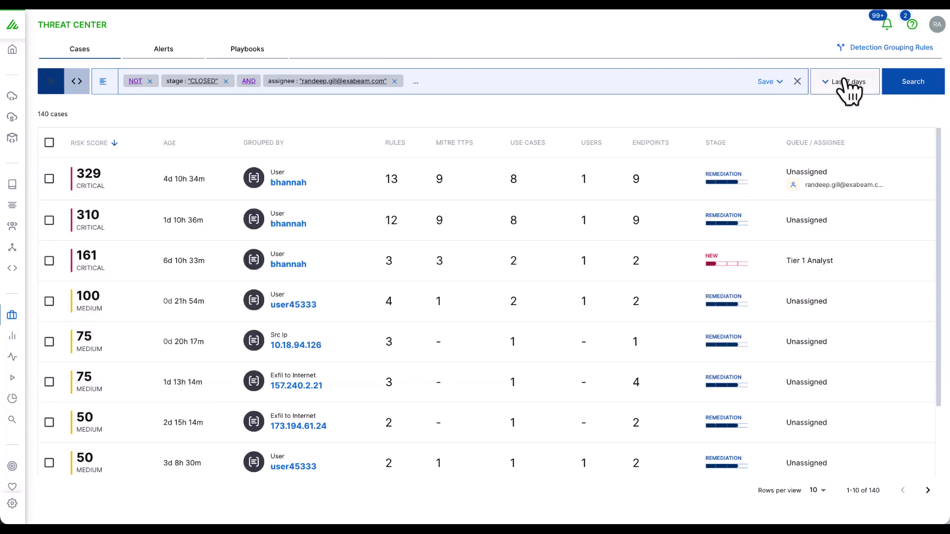
left_click(823, 179)
left_click(912, 88)
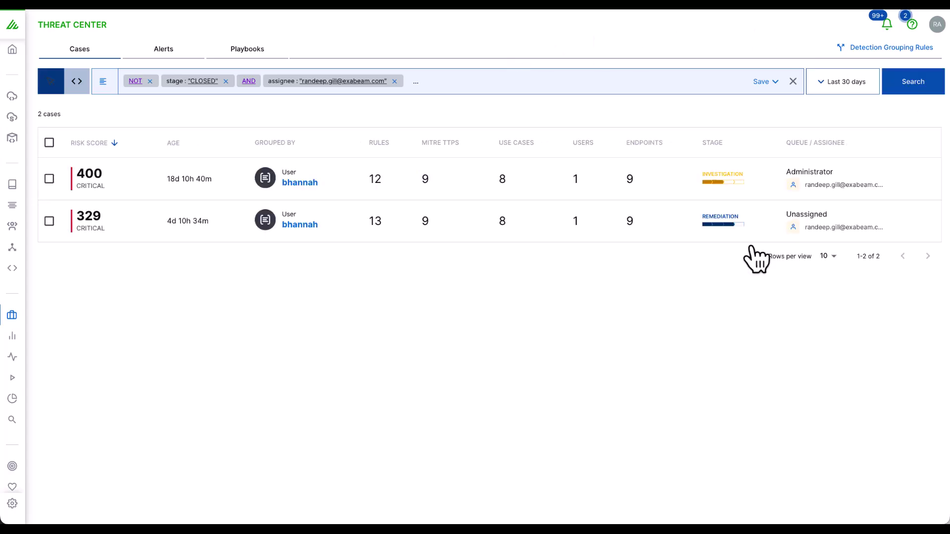
left_click(535, 230)
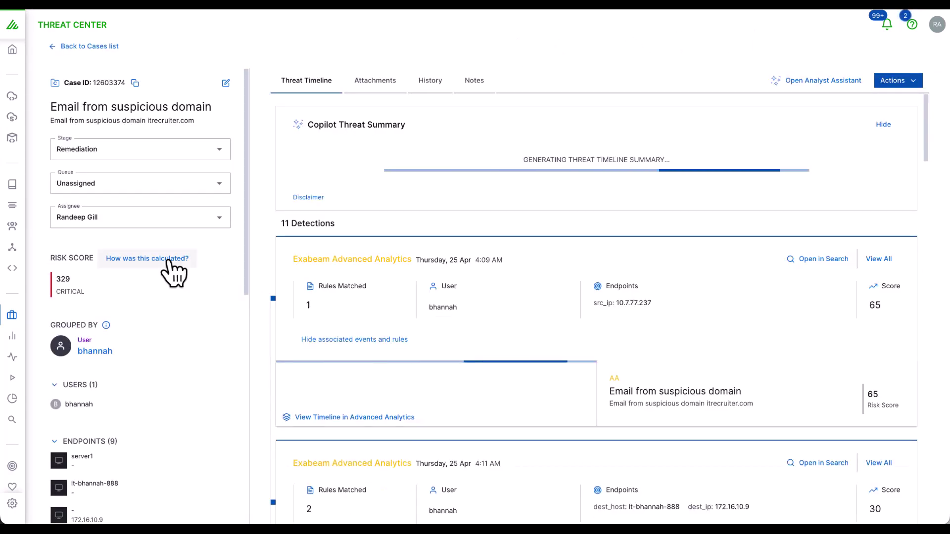
Step: Check the case risk score breakdown, then scroll to MITRE TTPs, Use Cases and the summary's Next Steps
left_click(168, 259)
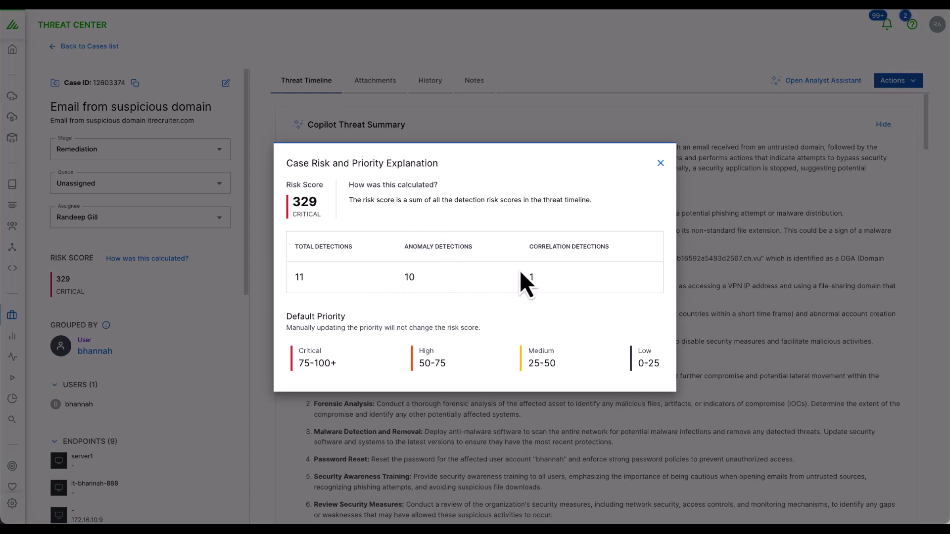
left_click(661, 164)
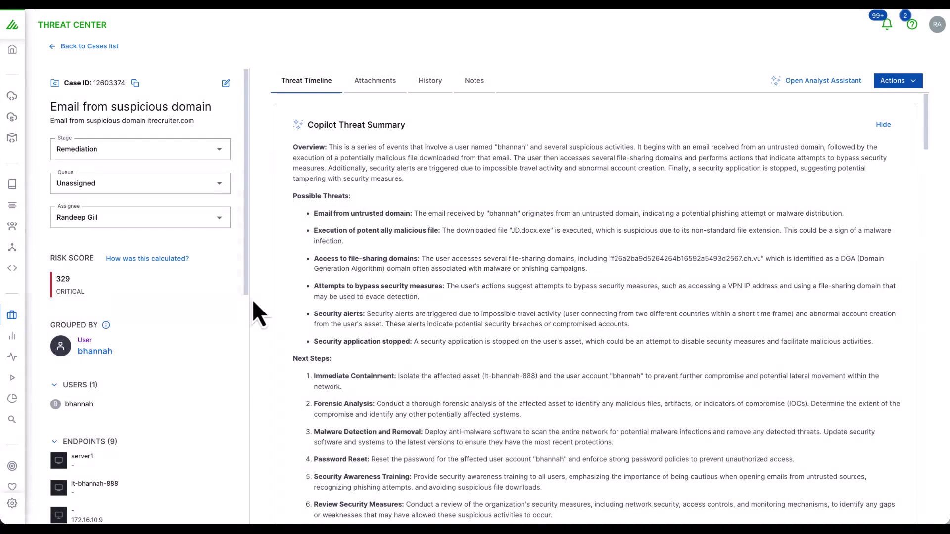
scroll(203, 302, "down", 3)
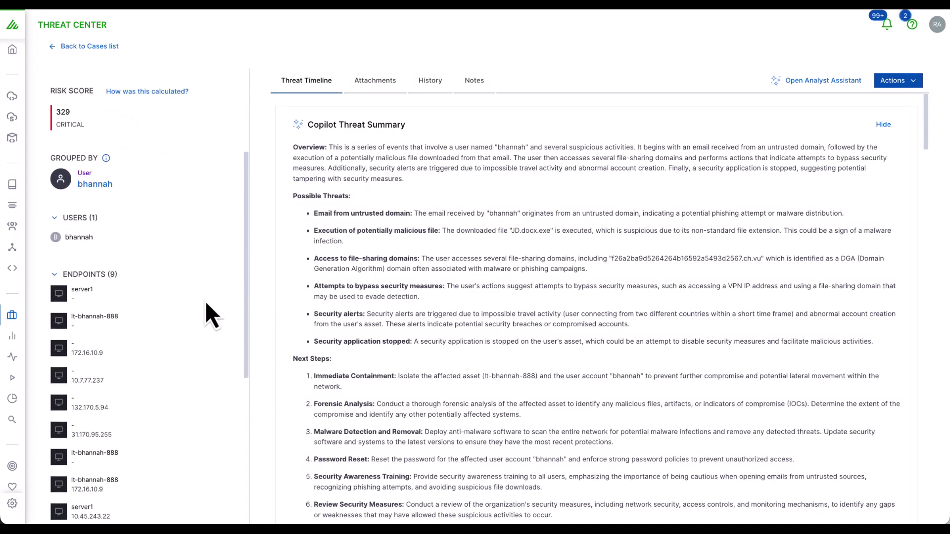
scroll(206, 303, "down", 5)
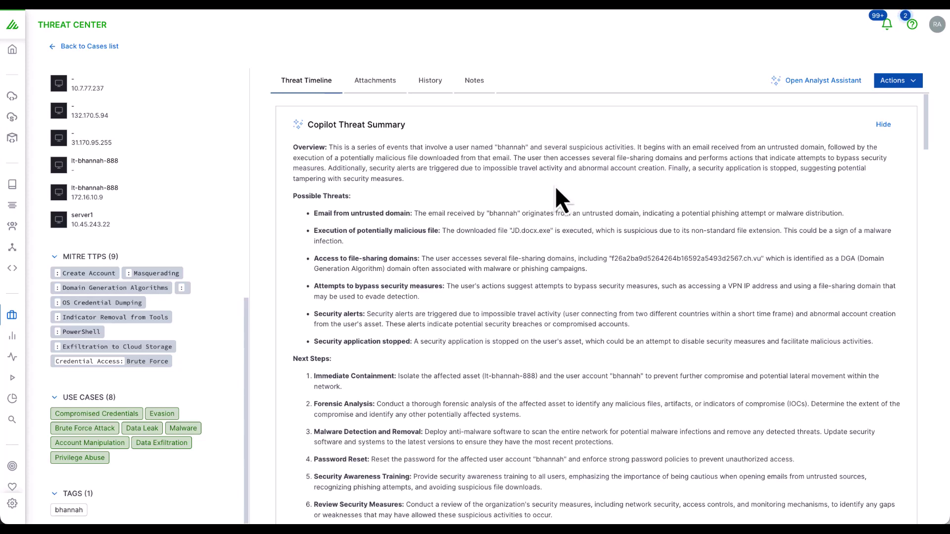
scroll(556, 193, "down", 5)
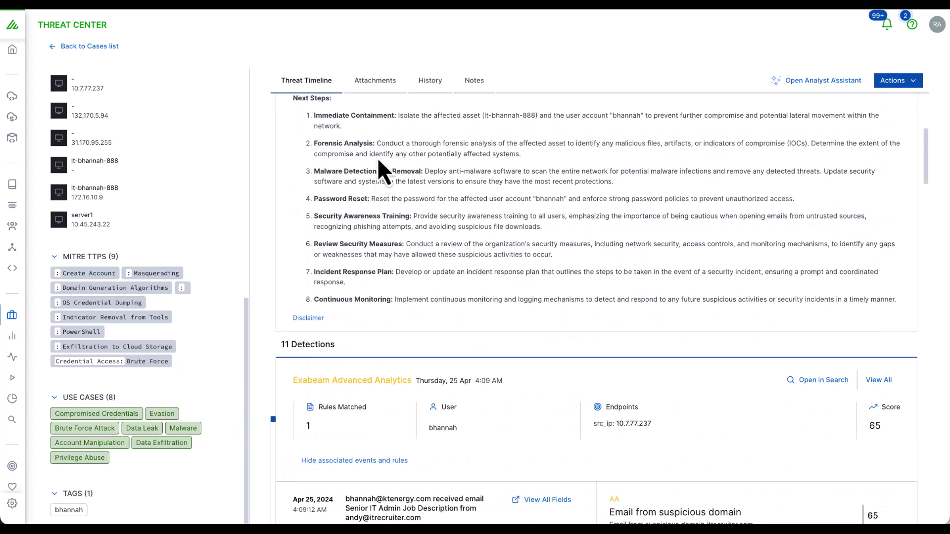
scroll(377, 157, "up", 2)
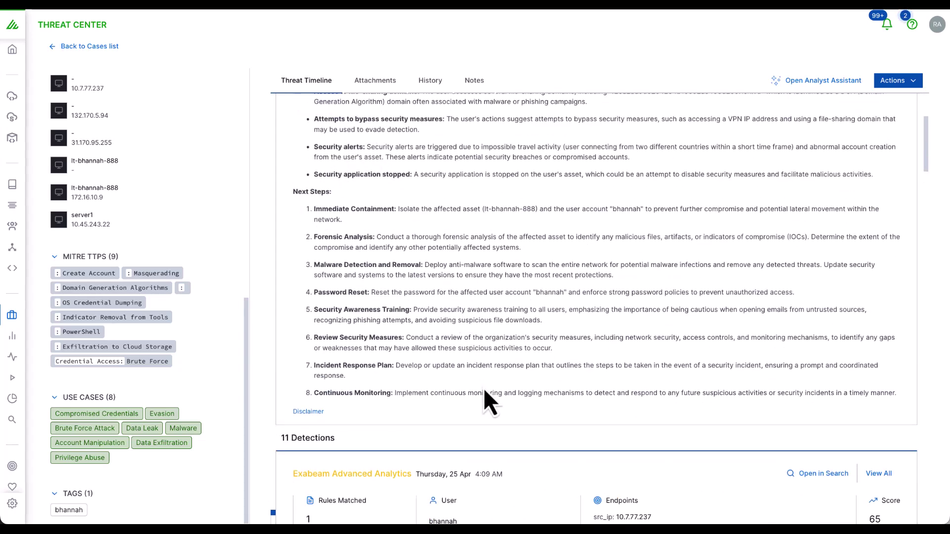
Step: Glance at Analyst Assistant, look up the first detection's event in Search, then return to the case's detections
left_click(801, 85)
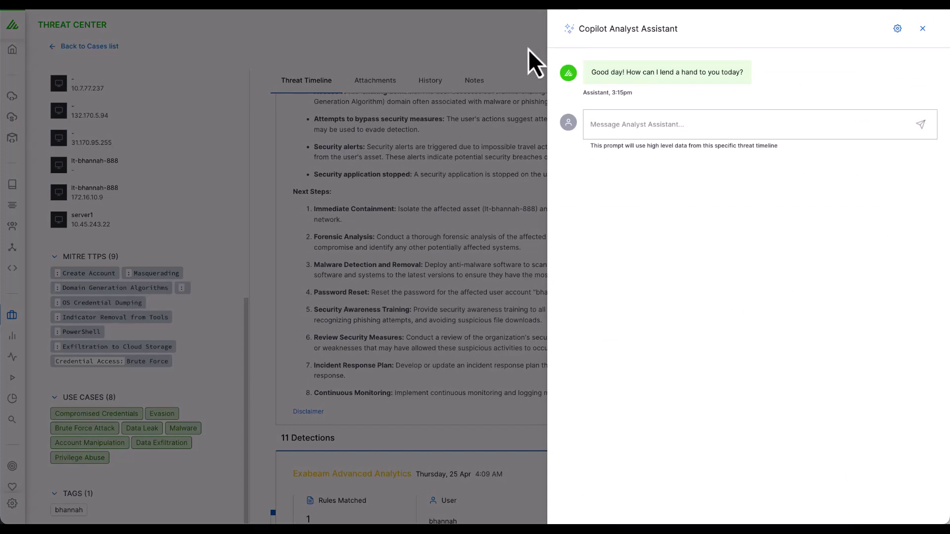
left_click(513, 52)
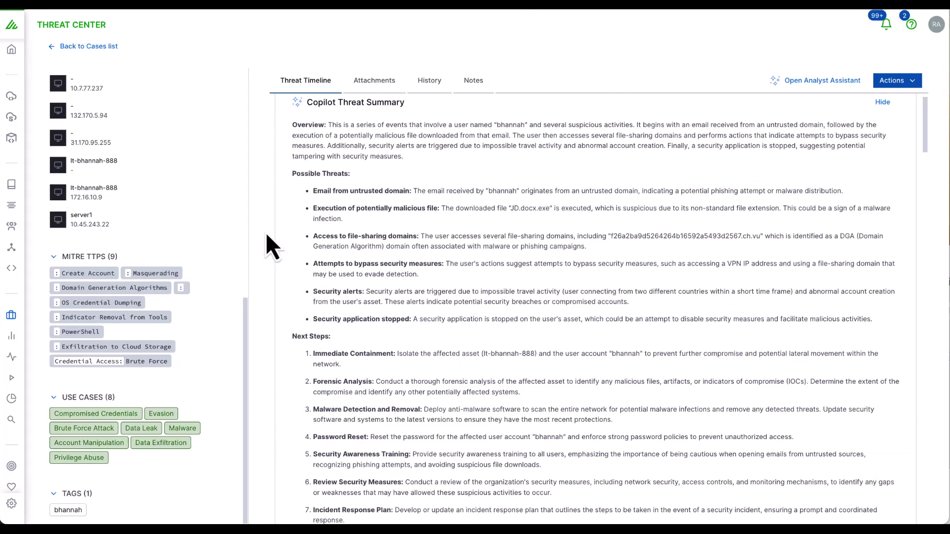
scroll(321, 238, "down", 8)
scroll(270, 242, "down", 1)
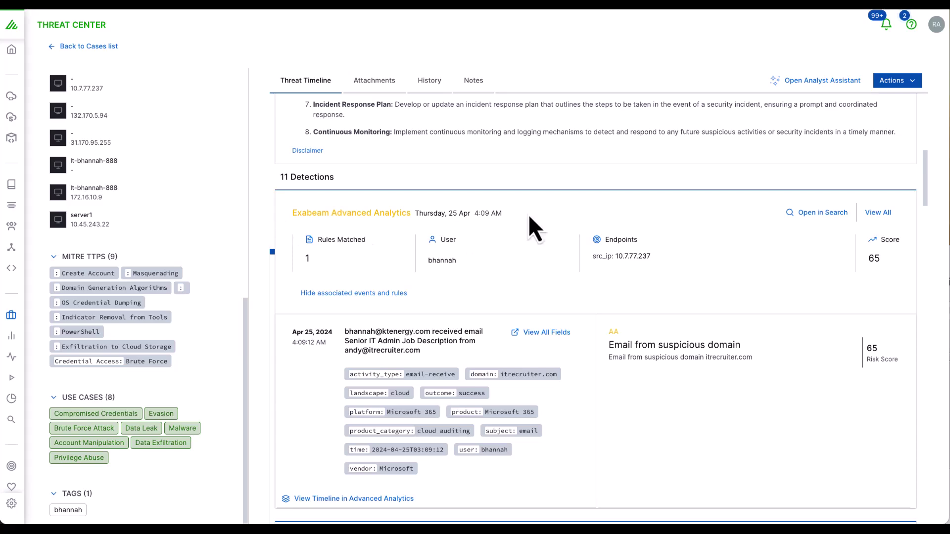
left_click(821, 213)
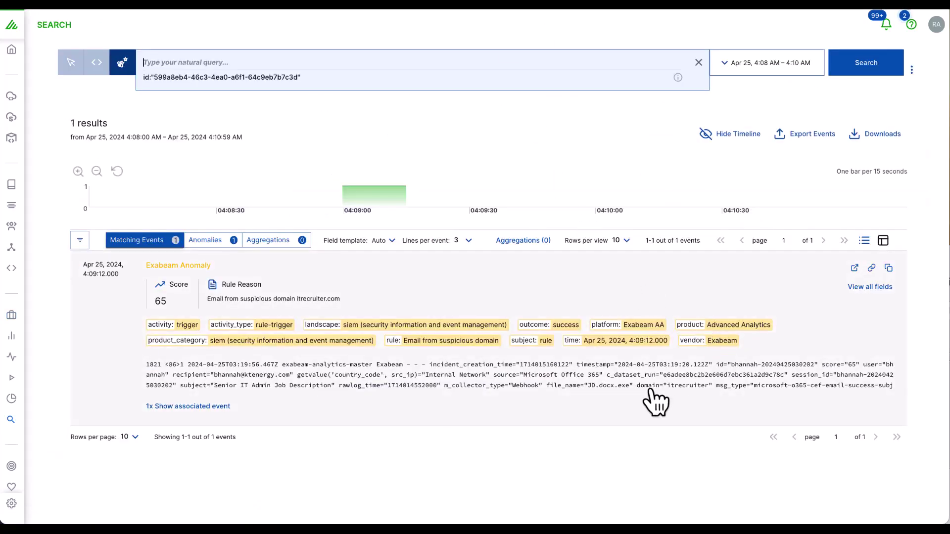
key("alt+Left")
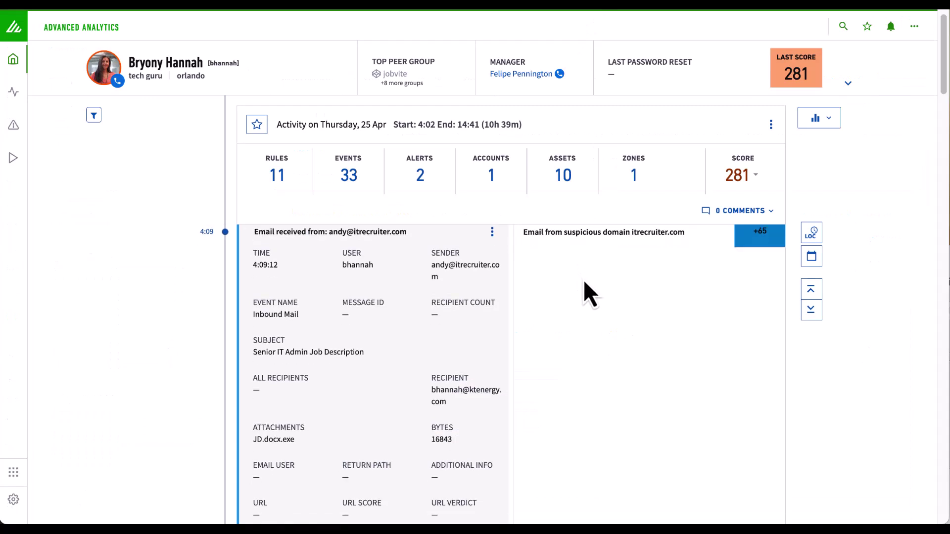
scroll(581, 272, "down", 3)
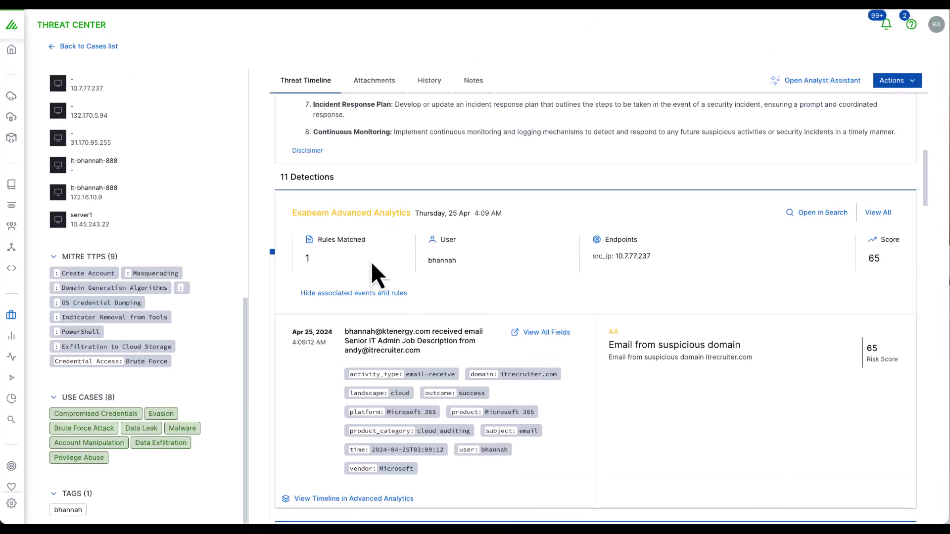
scroll(398, 307, "down", 1)
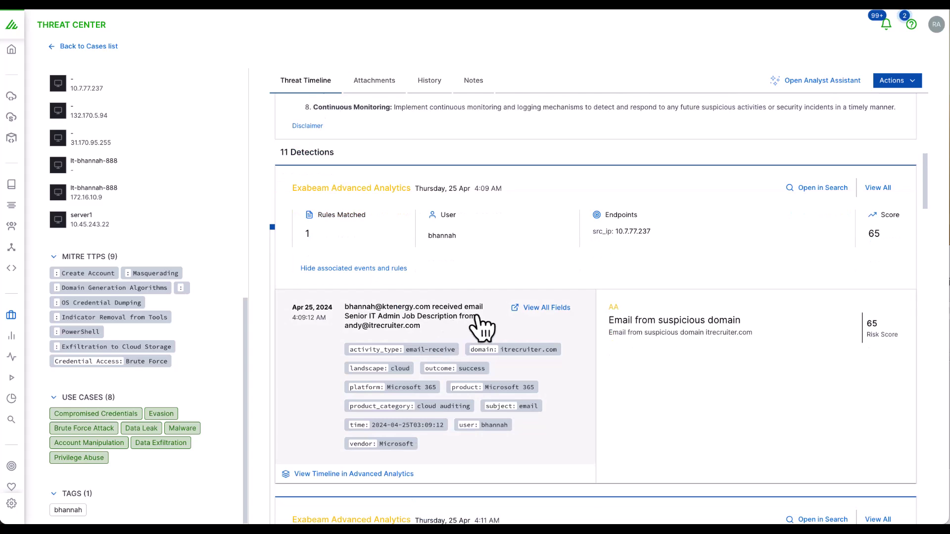
scroll(477, 311, "down", 1)
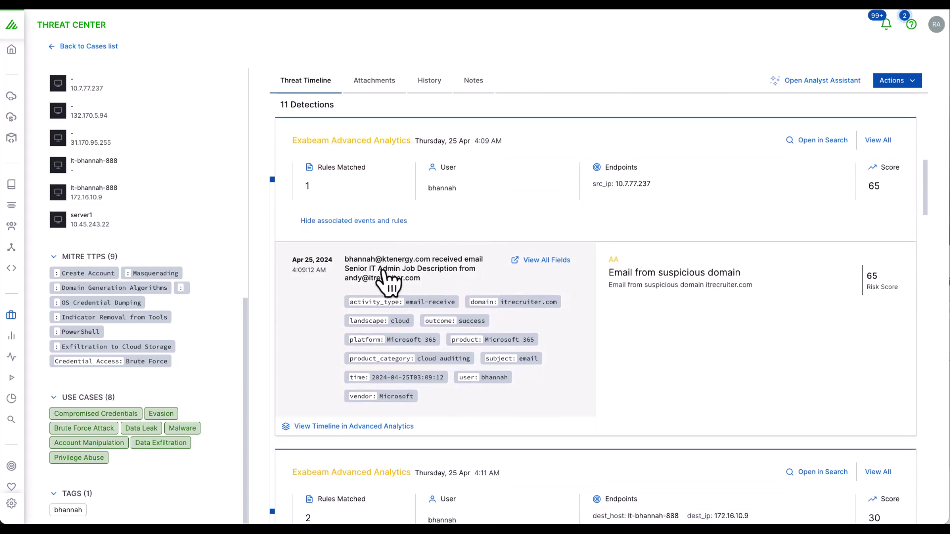
scroll(483, 267, "down", 1)
scroll(480, 247, "down", 4)
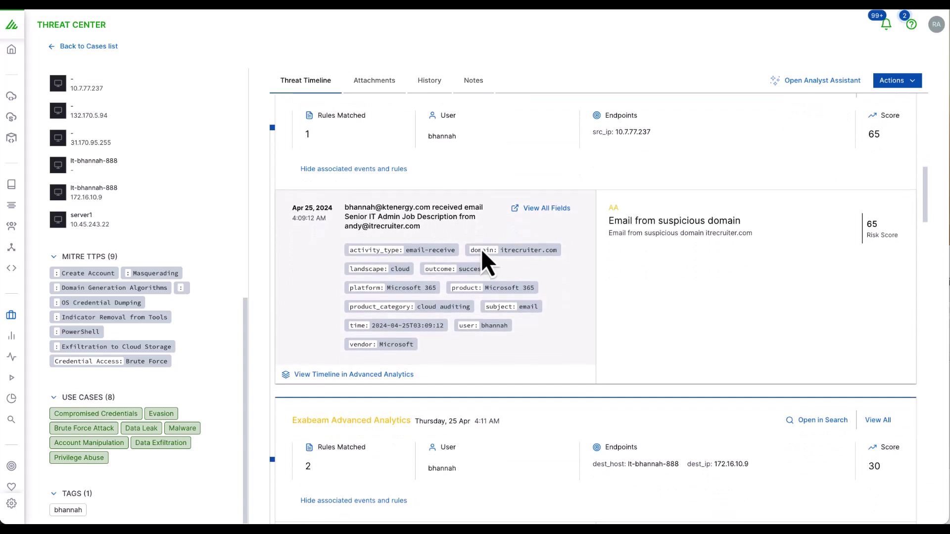
scroll(483, 212, "up", 4)
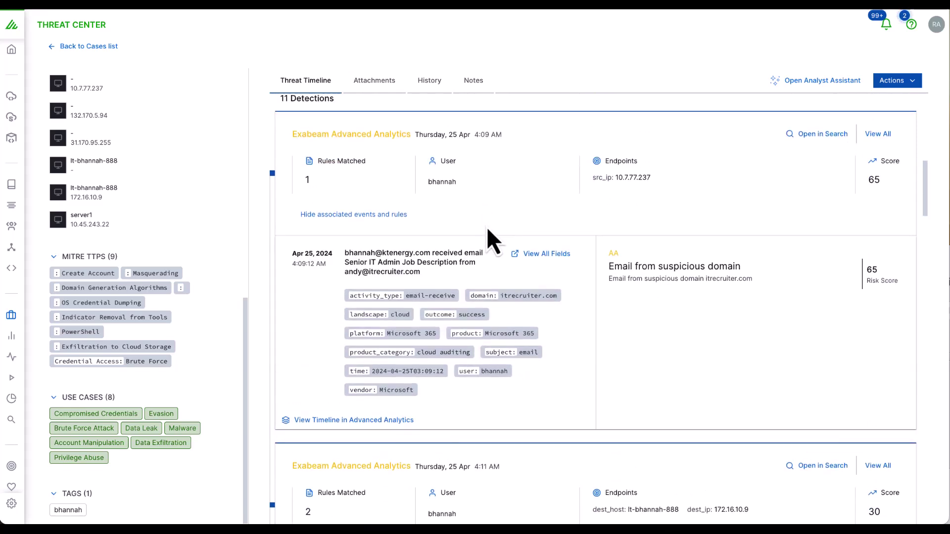
Step: Browse the case's Attachments, History and Notes, then show the Actions menu's webhook and email options
left_click(367, 83)
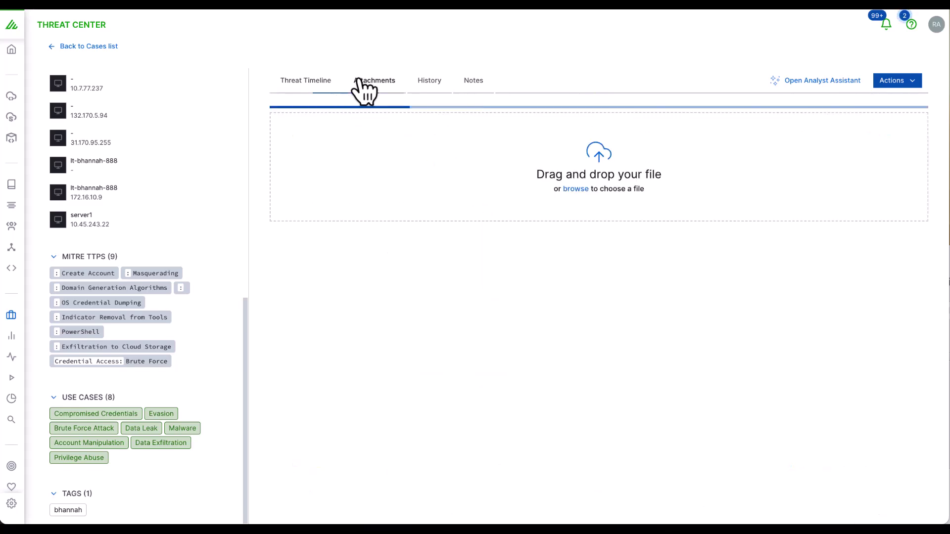
left_click(428, 82)
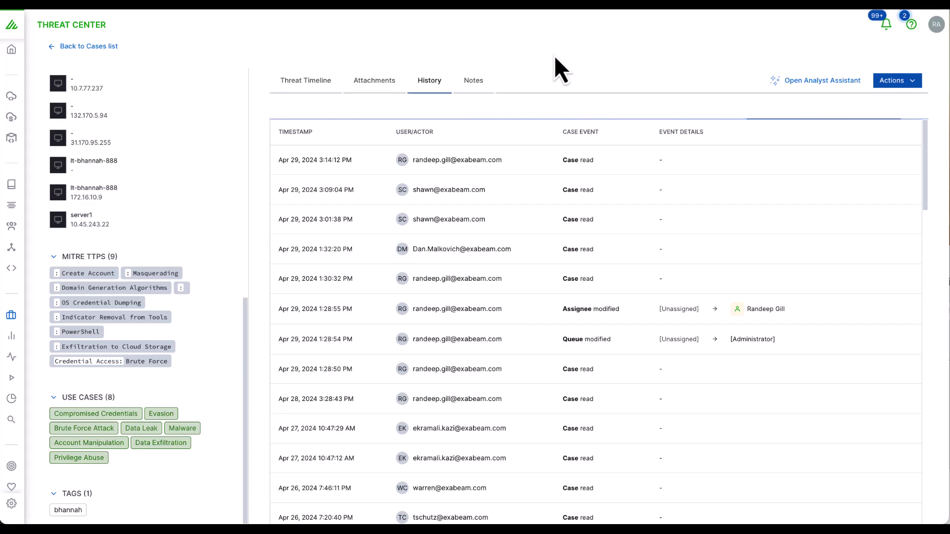
left_click(470, 83)
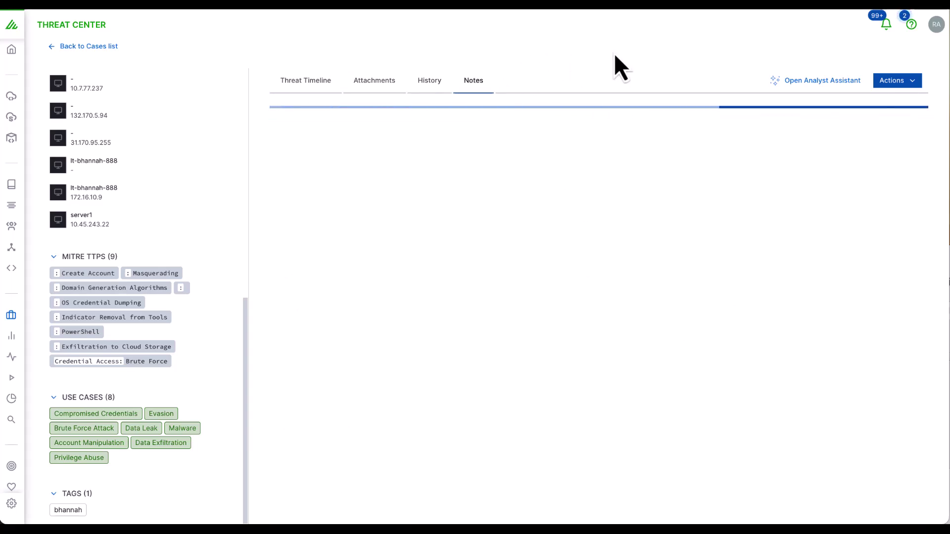
left_click(327, 92)
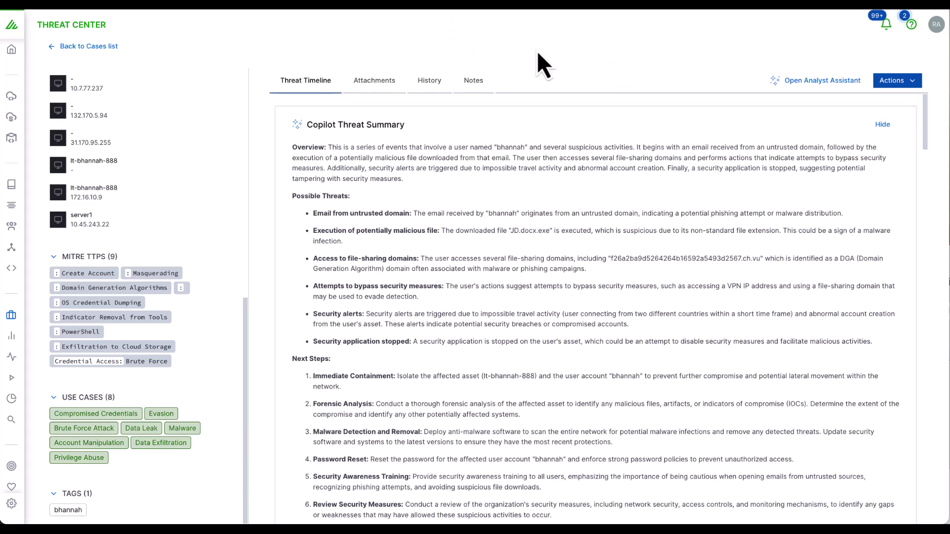
left_click(905, 80)
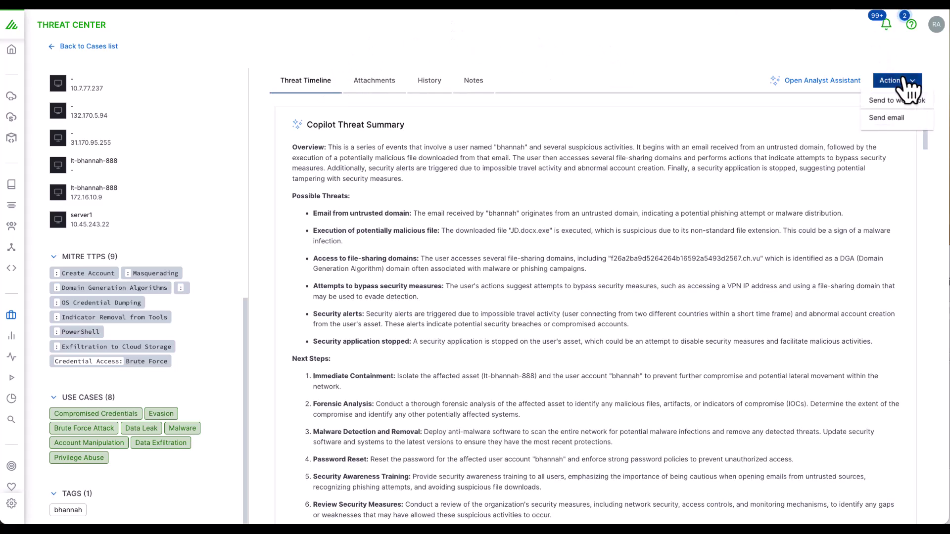